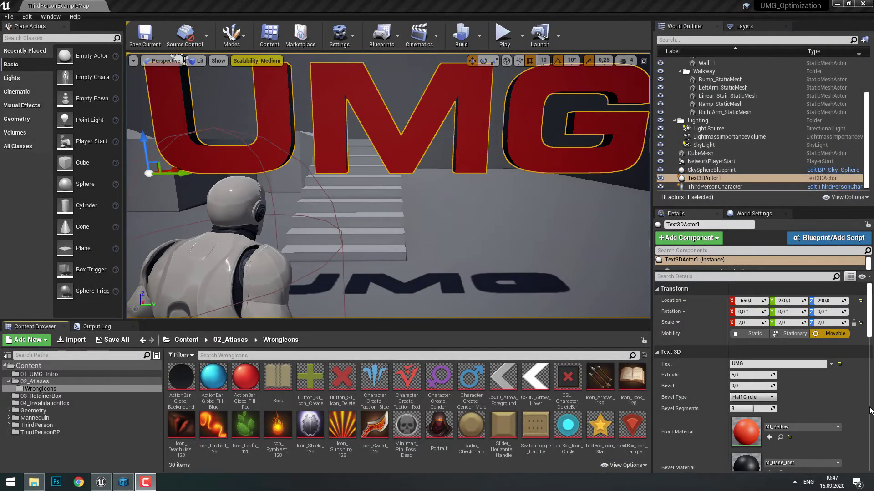
# - Select the Button_S1_Icon_Delete icon, then go back up from WrongIcons to the 02_Atlases folder
pyautogui.click(342, 378)
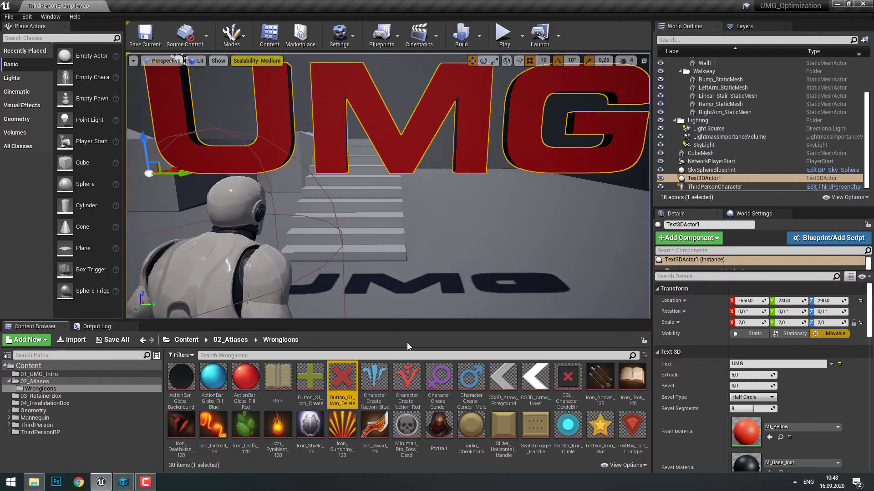
pyautogui.click(231, 340)
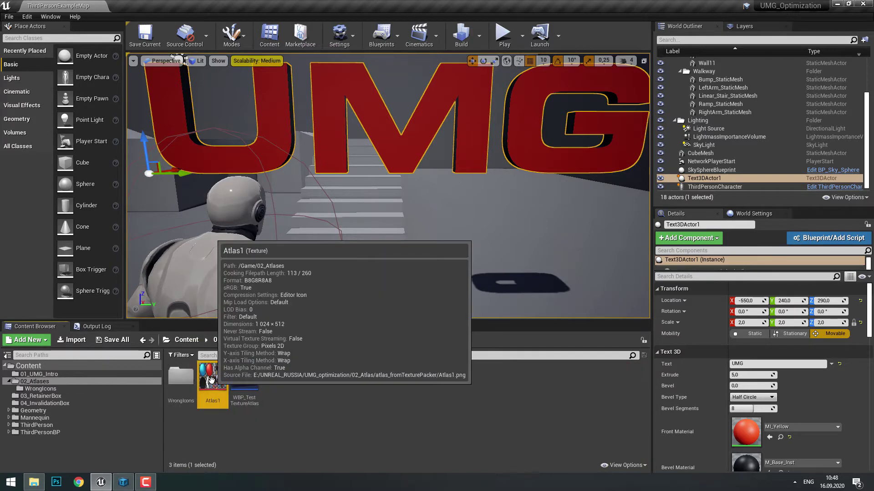
# - Open the 1024×512 Atlas1 texture in the Texture Editor to review its details
pyautogui.doubleClick(211, 380)
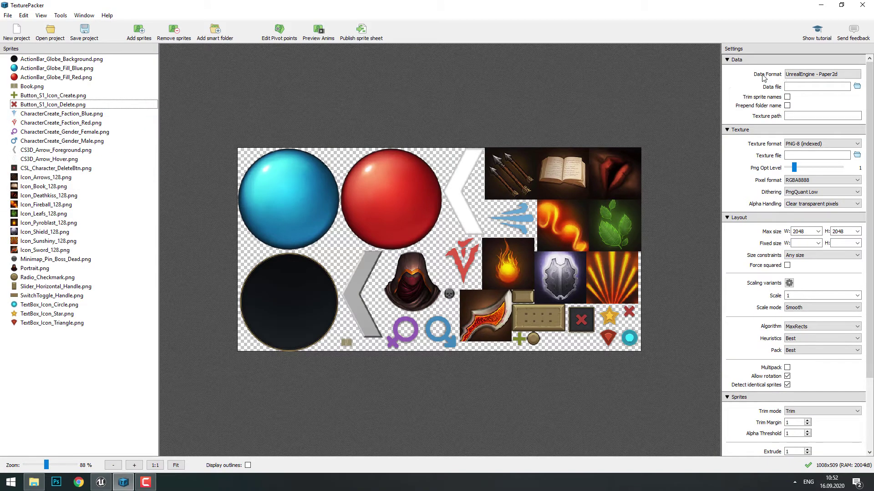
# - Keep UnrealEngine - Paper2d as the data format and save the data file as Atlas1
pyautogui.click(801, 77)
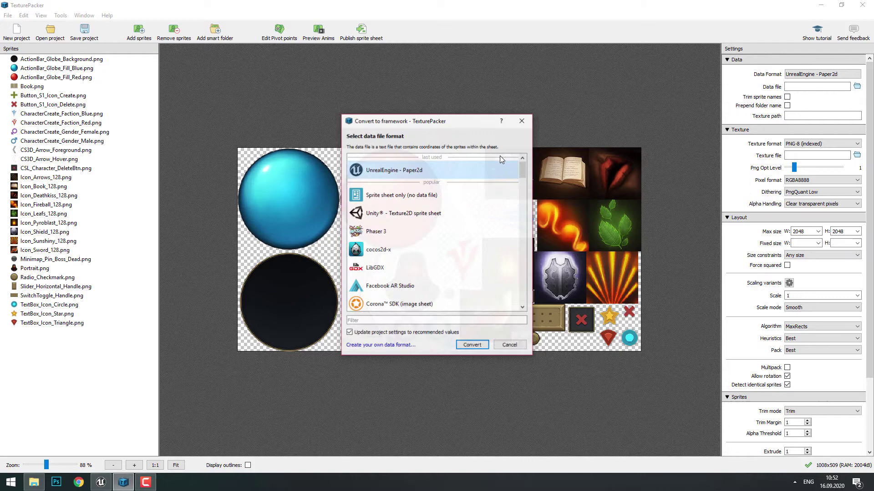
pyautogui.doubleClick(419, 171)
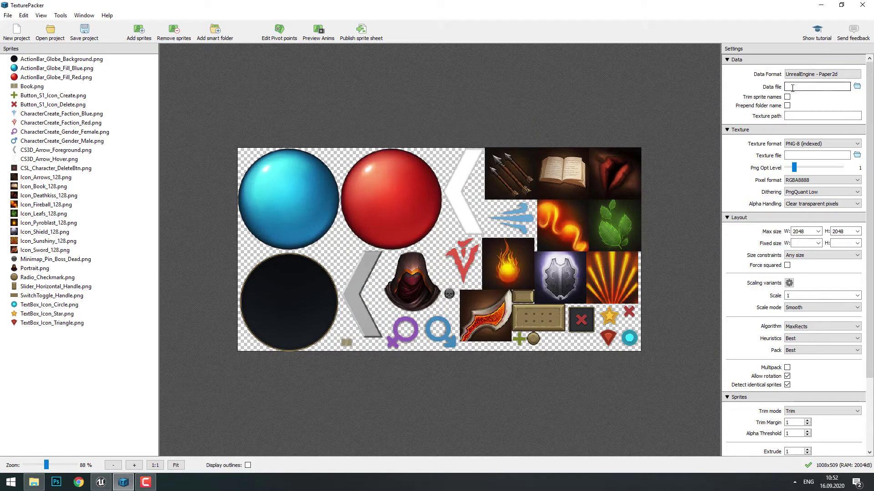
pyautogui.click(810, 88)
pyautogui.click(857, 87)
pyautogui.write('Atlas1')
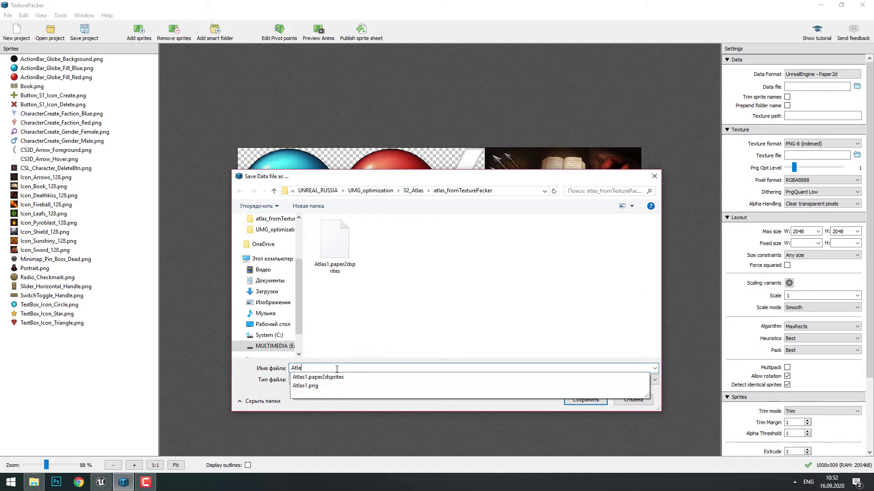
pyautogui.press('Return')
pyautogui.press('Return')
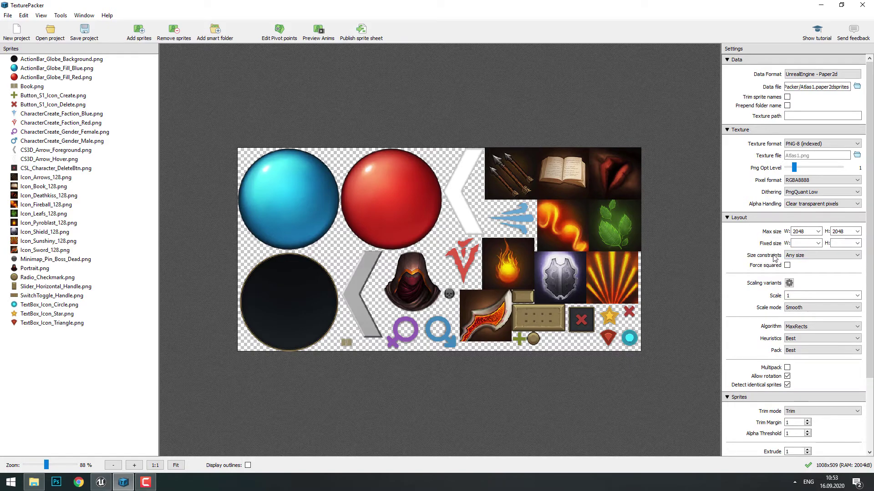
# - Set size constraints to POT (Power of 2) so Atlas1 repacks to 1024×512, then publish the sprite sheet
pyautogui.click(791, 256)
pyautogui.click(760, 256)
pyautogui.click(795, 257)
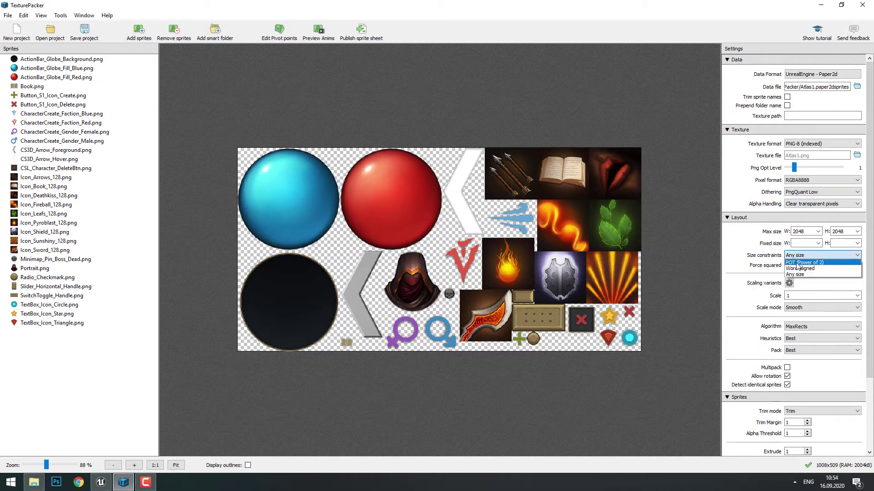
pyautogui.click(798, 262)
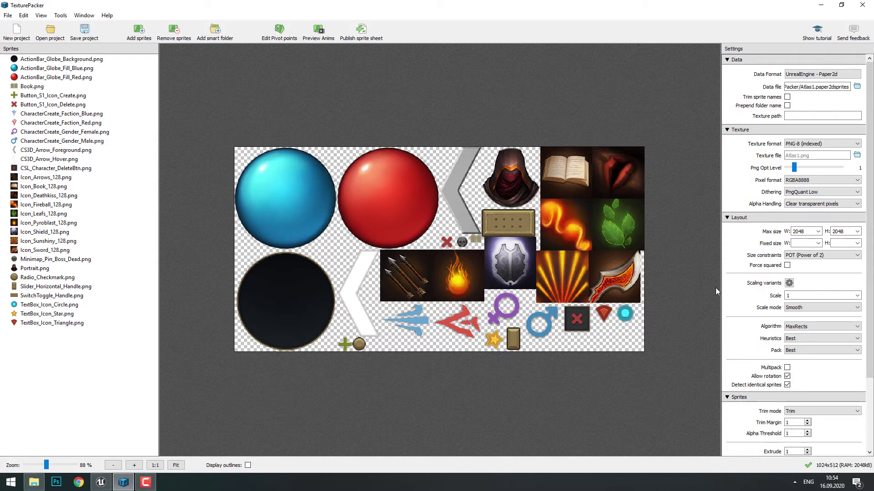
pyautogui.scroll(-2, 823, 356)
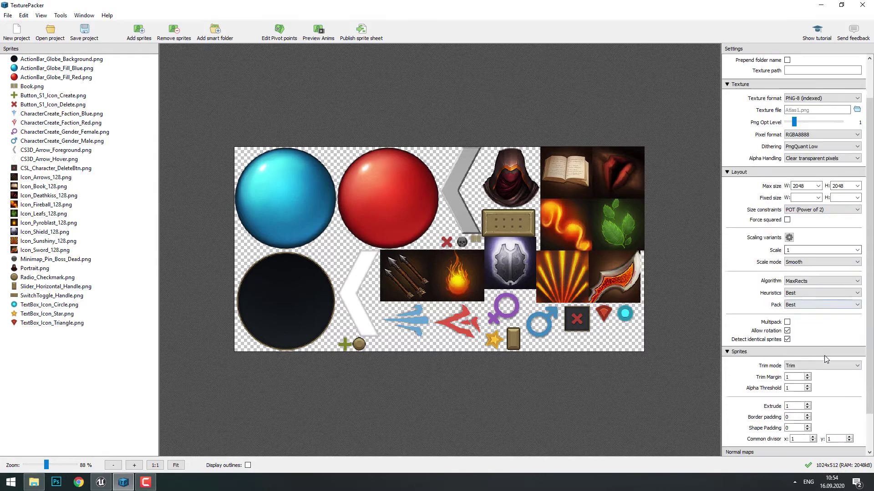
pyautogui.scroll(2, 808, 360)
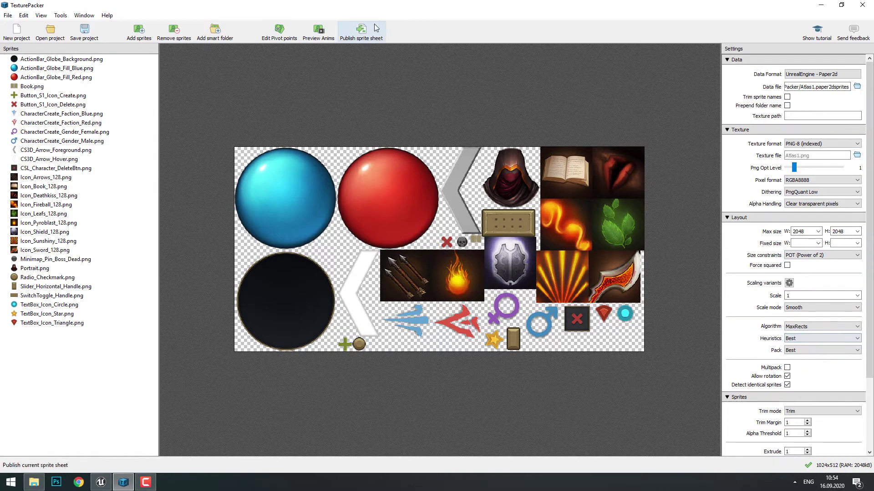
pyautogui.click(363, 36)
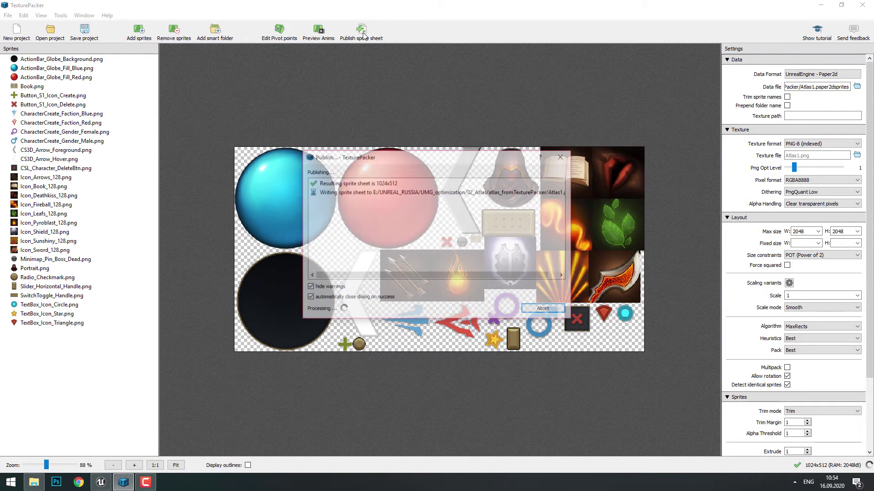
pyautogui.click(533, 302)
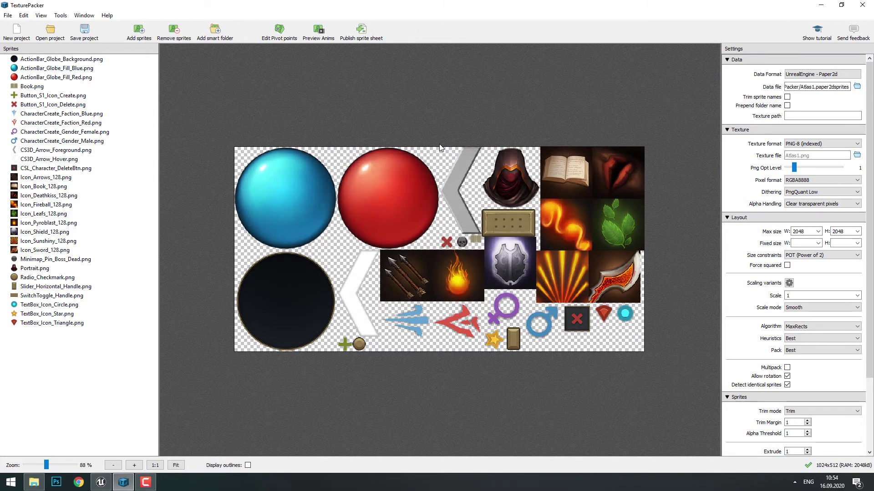
# - Drag Atlas1.paper2dsprites from atlas_fromTexturePacker into Unreal's 02_Atlases folder to import it
pyautogui.click(34, 483)
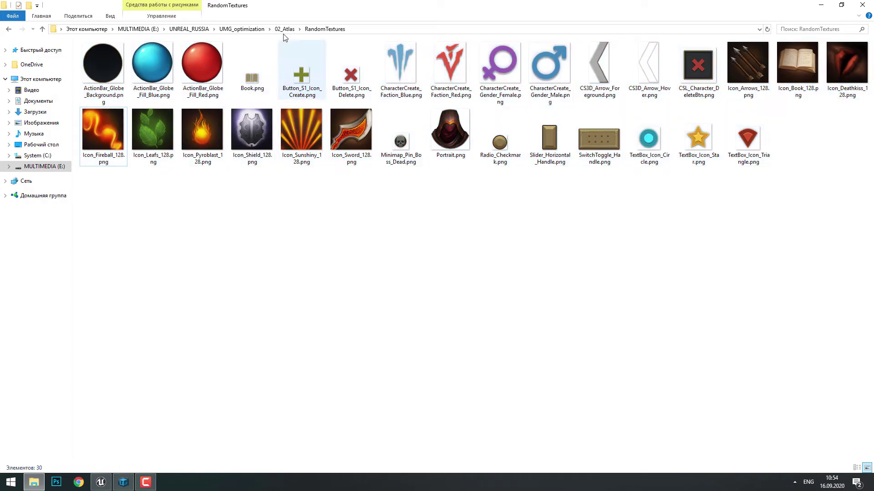
pyautogui.click(284, 29)
pyautogui.doubleClick(123, 67)
pyautogui.click(140, 101)
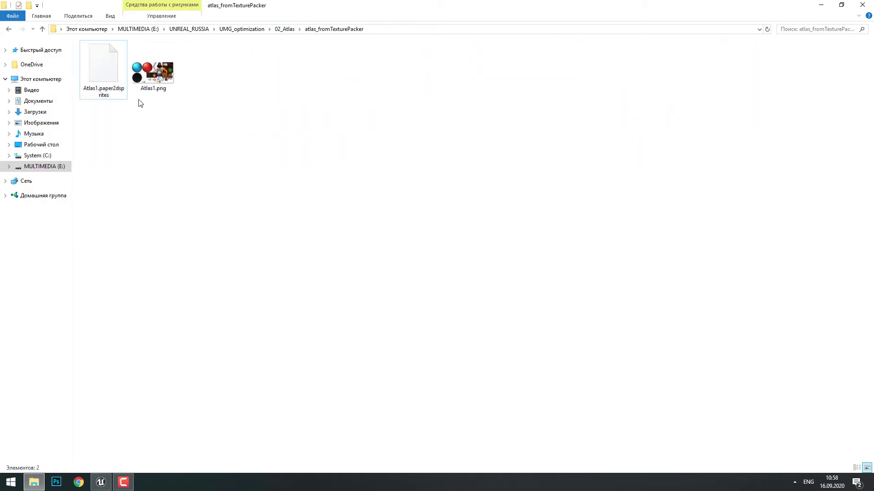
pyautogui.click(101, 68)
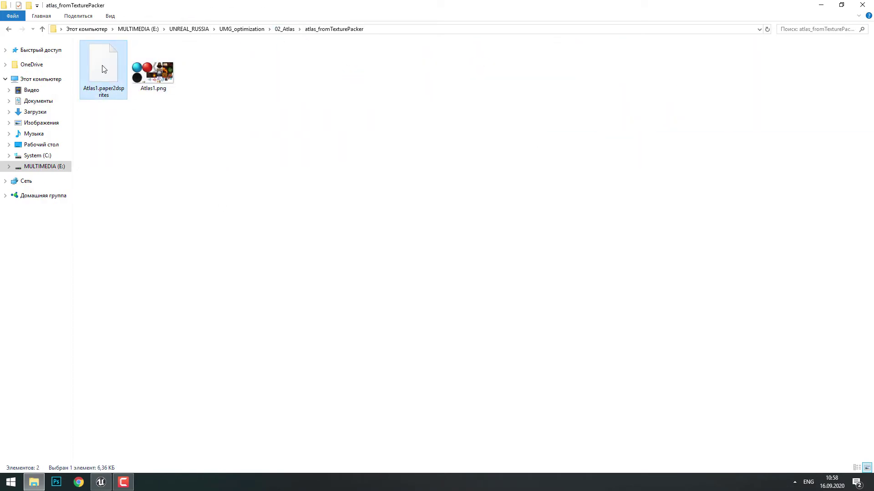
pyautogui.moveTo(101, 68); pyautogui.dragTo(264, 424)
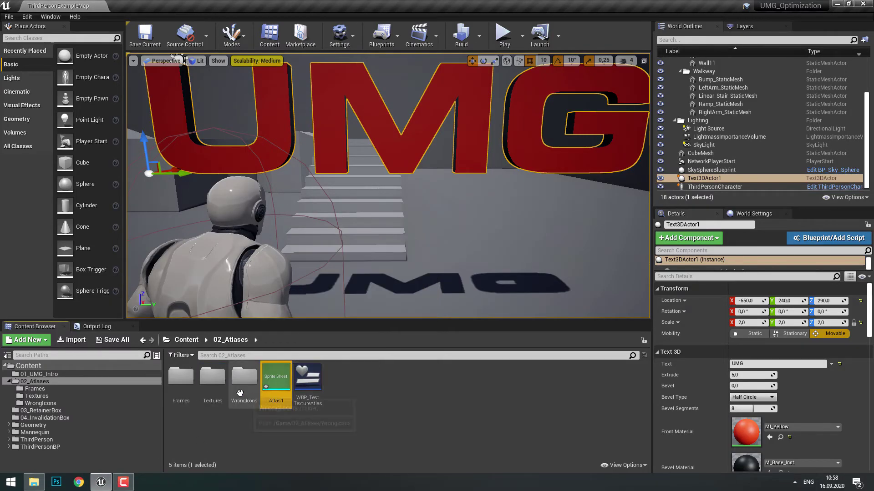
# - Save the Atlas1 sprite sheet and close its editor
pyautogui.doubleClick(276, 379)
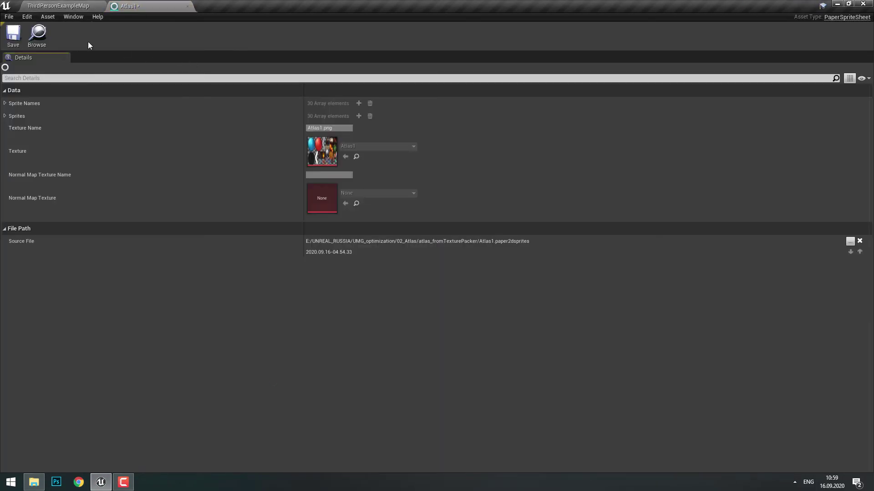
pyautogui.click(13, 34)
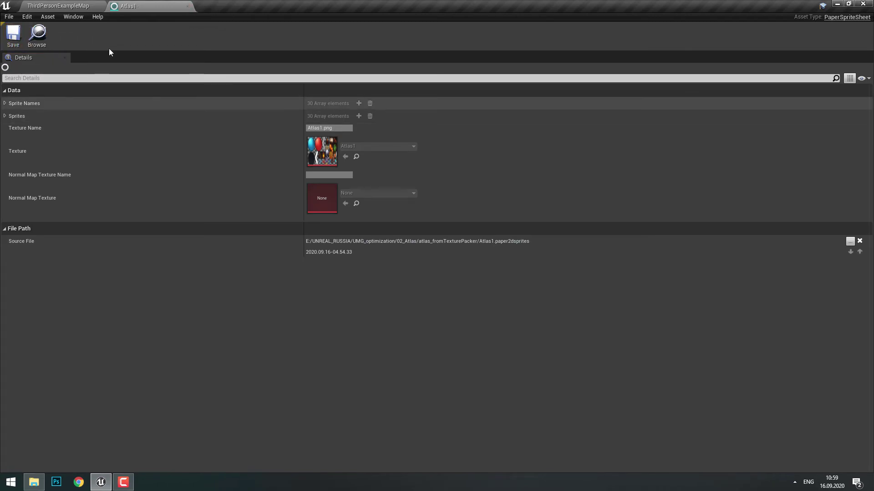
pyautogui.click(187, 6)
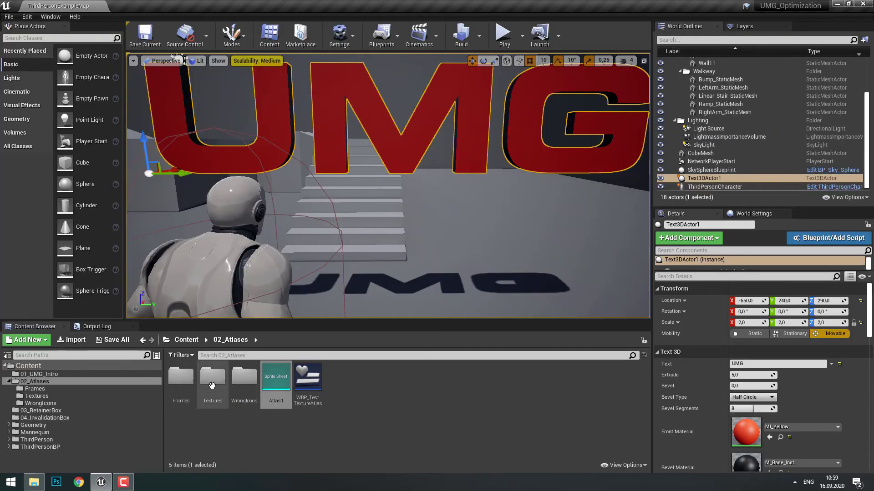
# - Open the Textures folder and inspect the imported 1024×512 Atlas1 texture
pyautogui.click(212, 386)
pyautogui.doubleClick(211, 387)
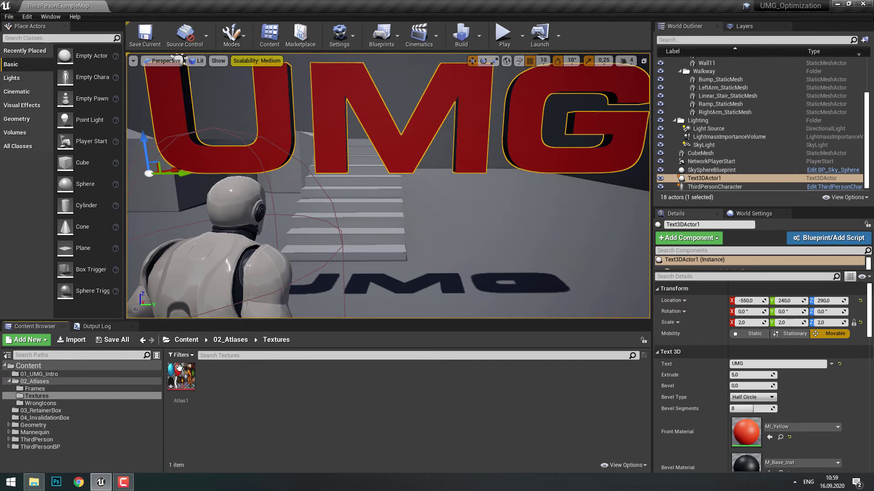
pyautogui.doubleClick(180, 371)
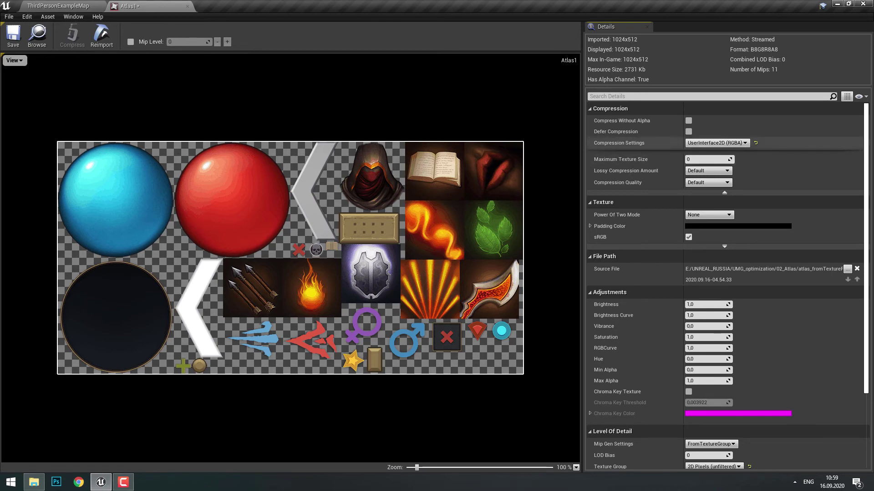
pyautogui.scroll(-3, 621, 354)
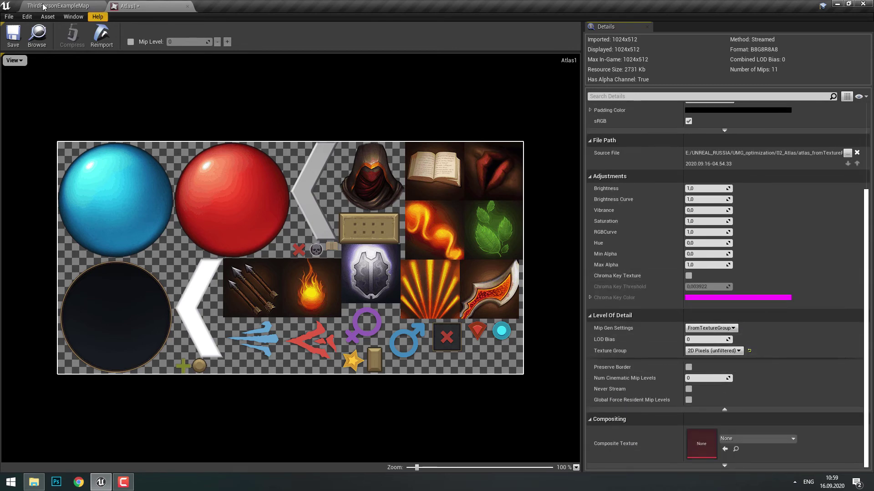
# - Close the Atlas1 texture, open the Frames folder and save all the new sprite assets
pyautogui.click(187, 6)
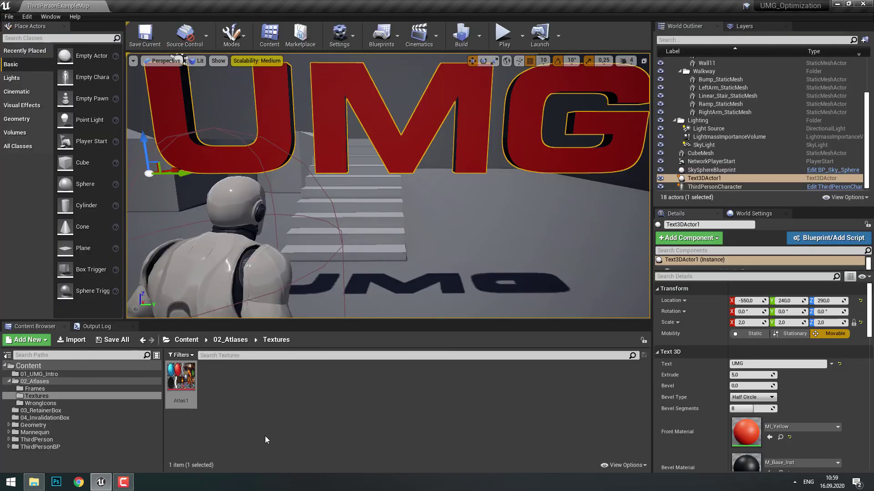
pyautogui.click(230, 340)
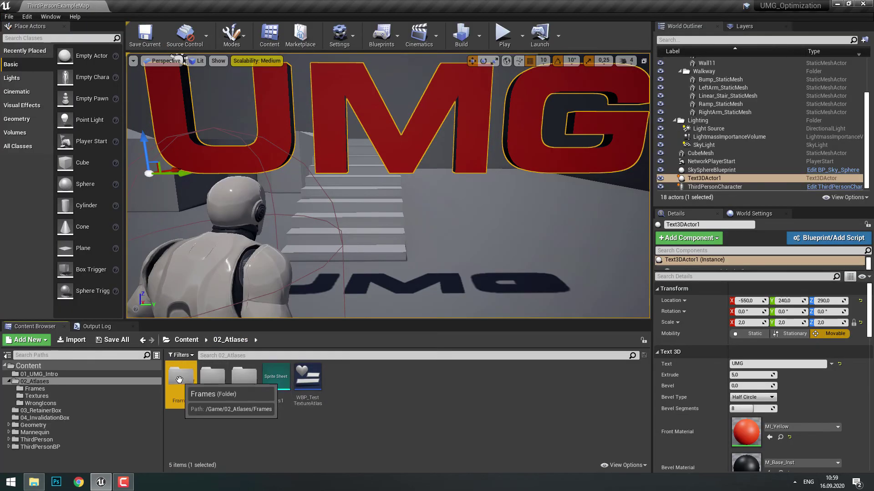
pyautogui.doubleClick(191, 382)
pyautogui.click(277, 377)
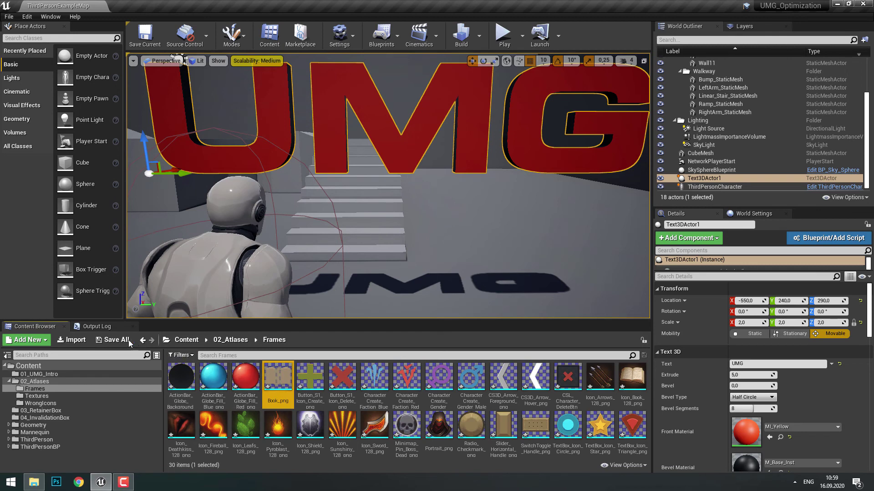
pyautogui.click(113, 340)
pyautogui.click(517, 323)
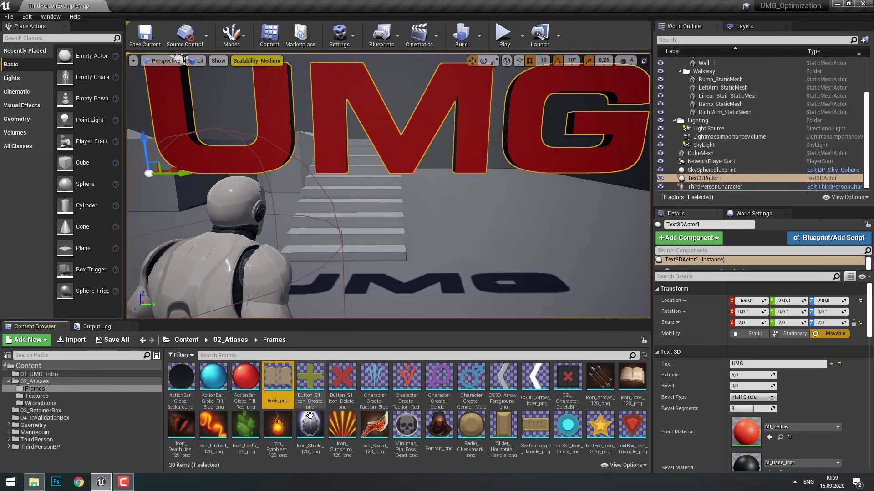
# - Look over the Icon_Shield_128_png and Minimap_Pin_Boss_Dead_png sprites, then return to 02_Atlases
pyautogui.click(310, 426)
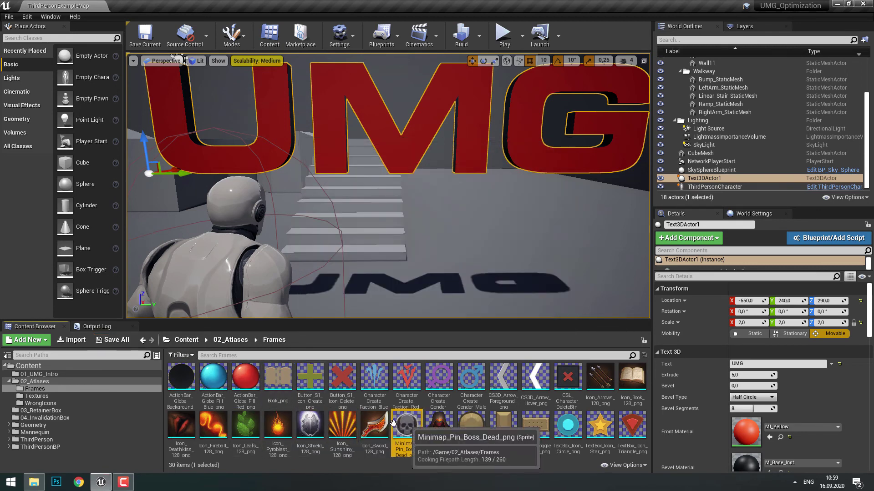
pyautogui.click(407, 426)
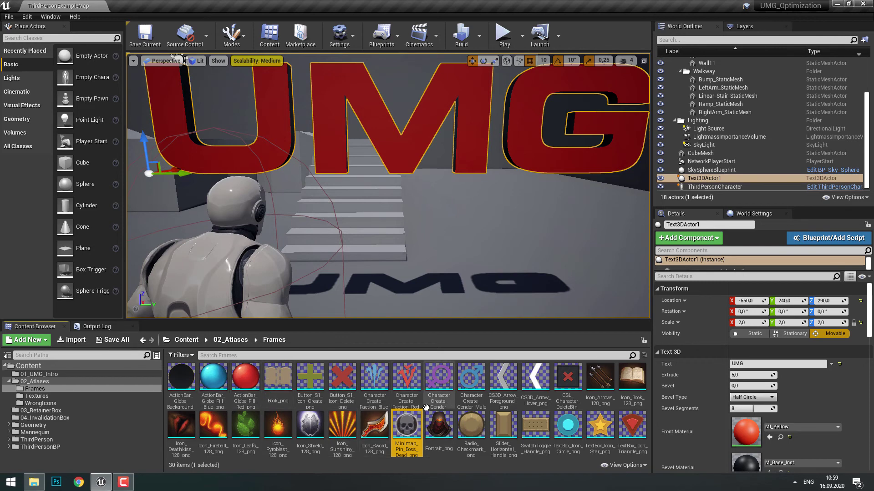
pyautogui.click(230, 340)
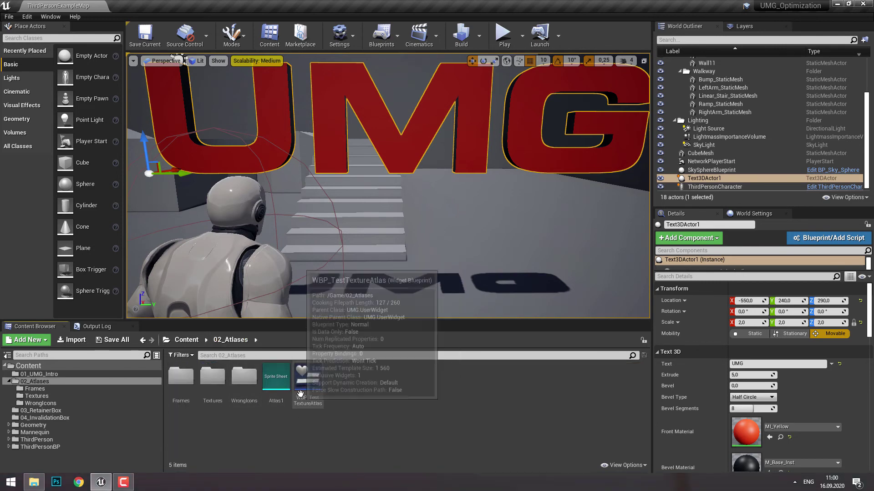
# - In WBP_TestTextureAtlas, add an Image using ActionBar_Globe_Fill_Blue_png with Size To Content ticked
pyautogui.doubleClick(311, 376)
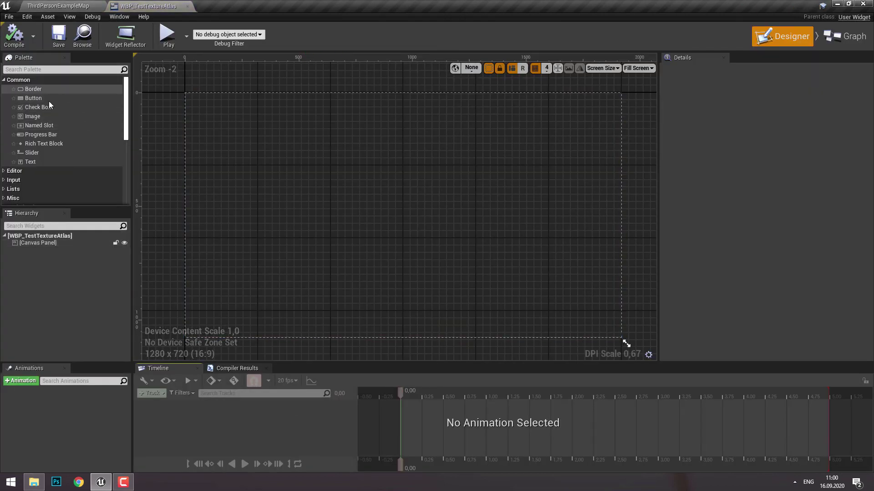
pyautogui.moveTo(70, 118)
pyautogui.mouseDown()
pyautogui.moveTo(282, 138)
pyautogui.moveTo(379, 176)
pyautogui.mouseUp()
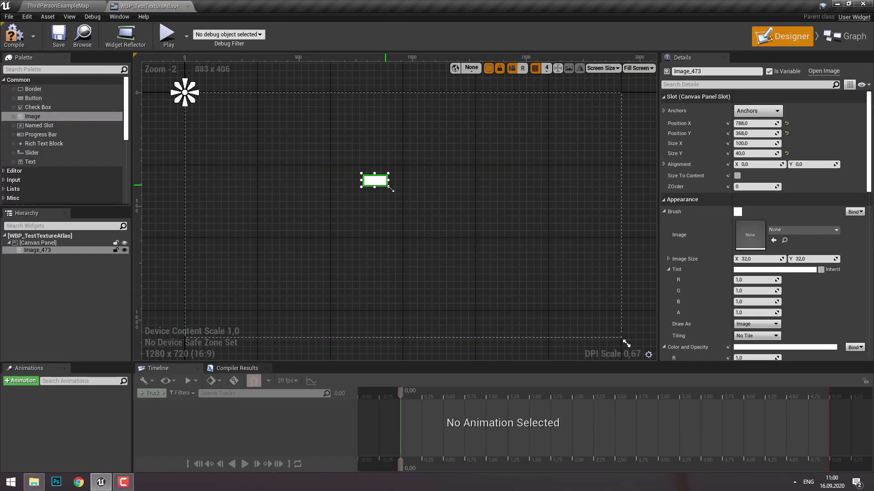
pyautogui.click(789, 233)
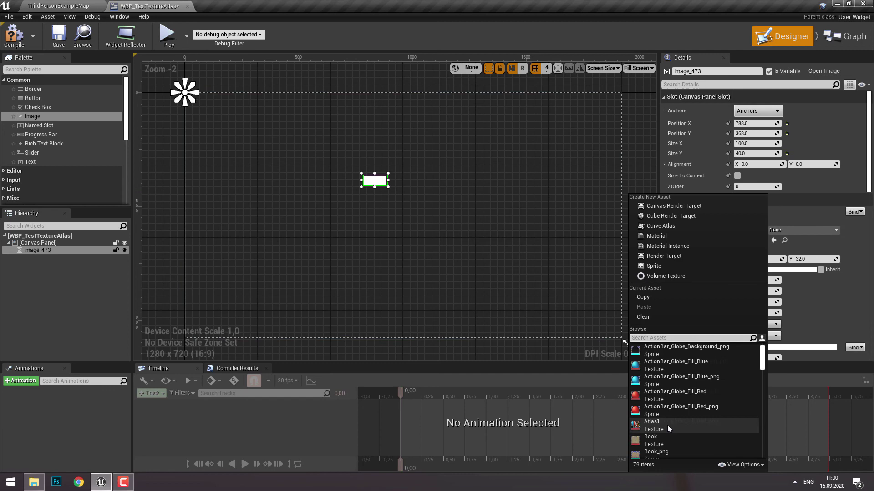
pyautogui.click(666, 379)
pyautogui.click(738, 176)
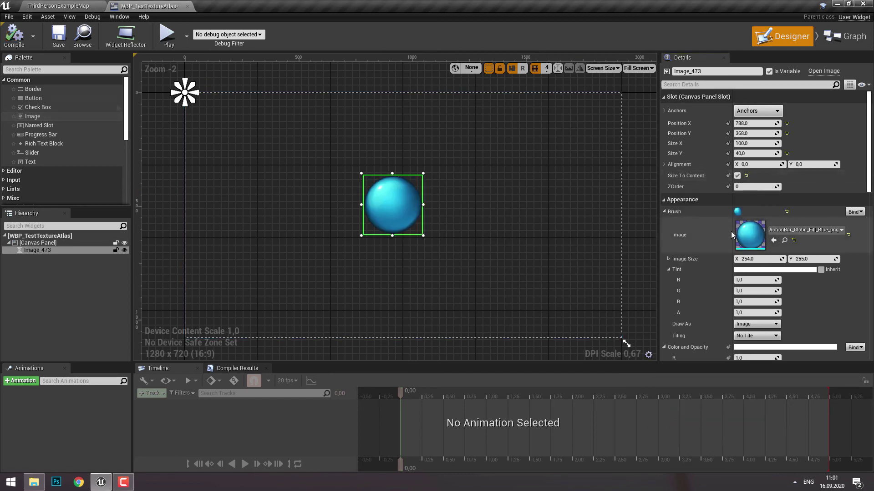